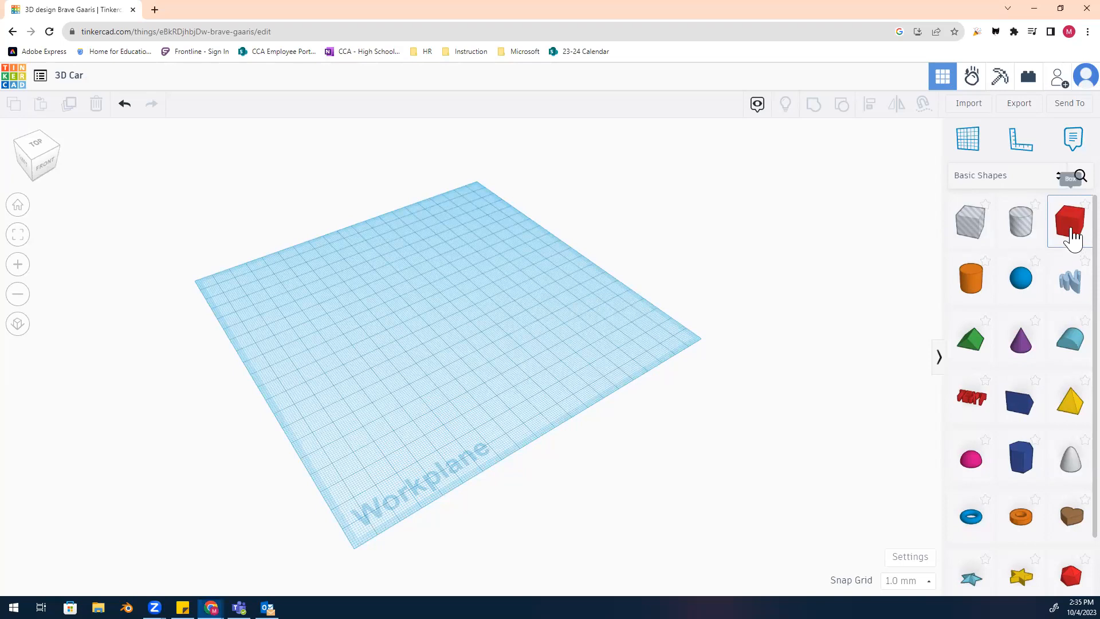
Place a box on the workplane and stretch its base to about 66 by 21 mm.
left_click(1070, 230)
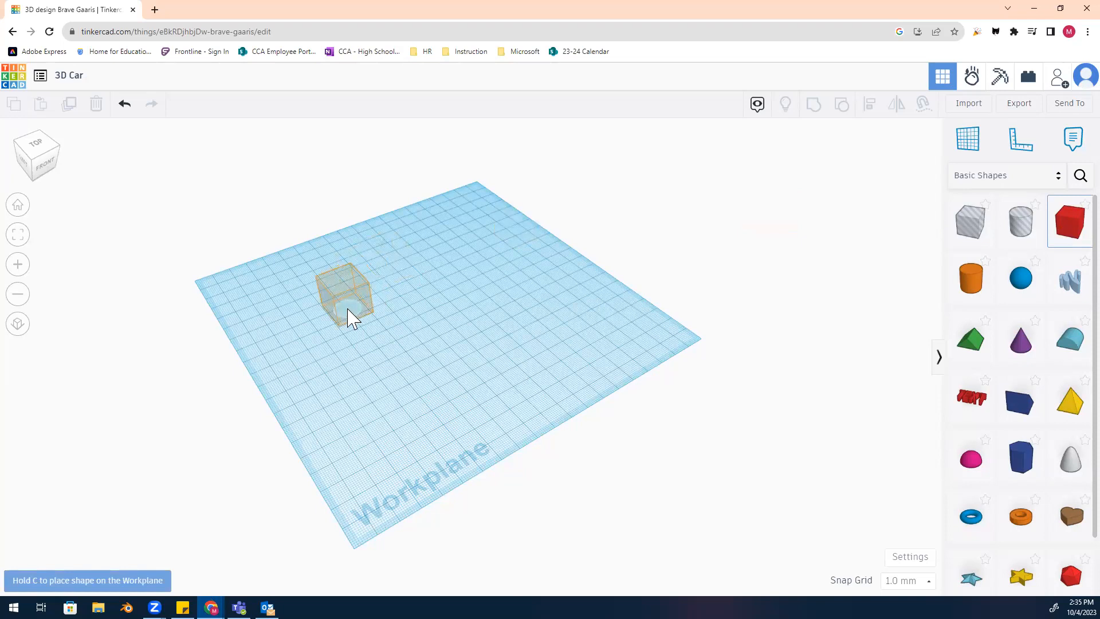
left_click(350, 317)
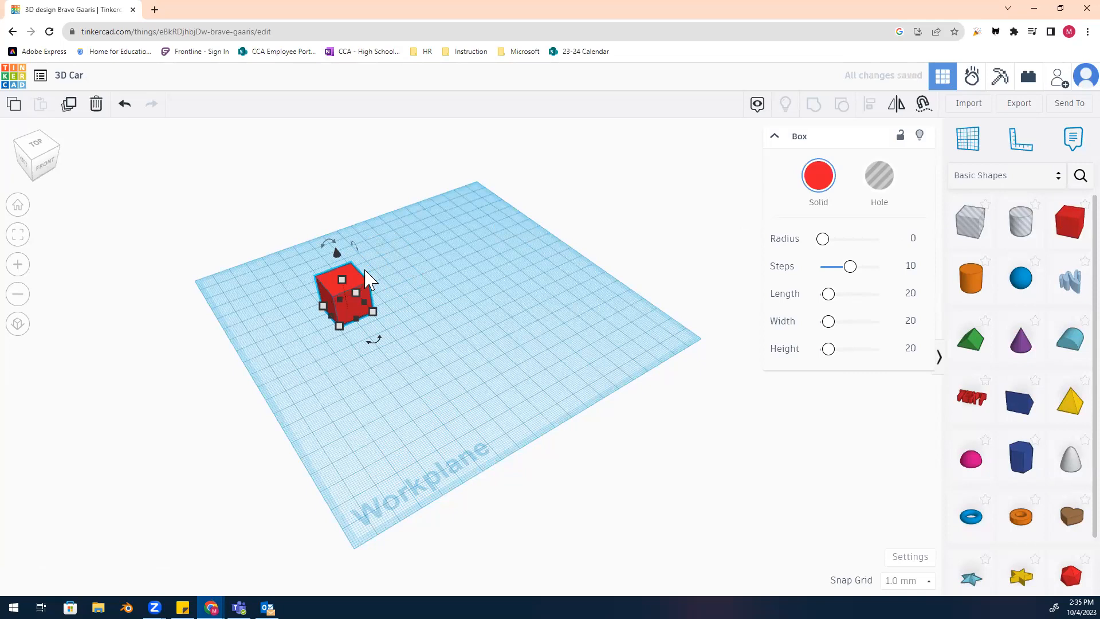
left_click_drag(356, 277, 465, 282)
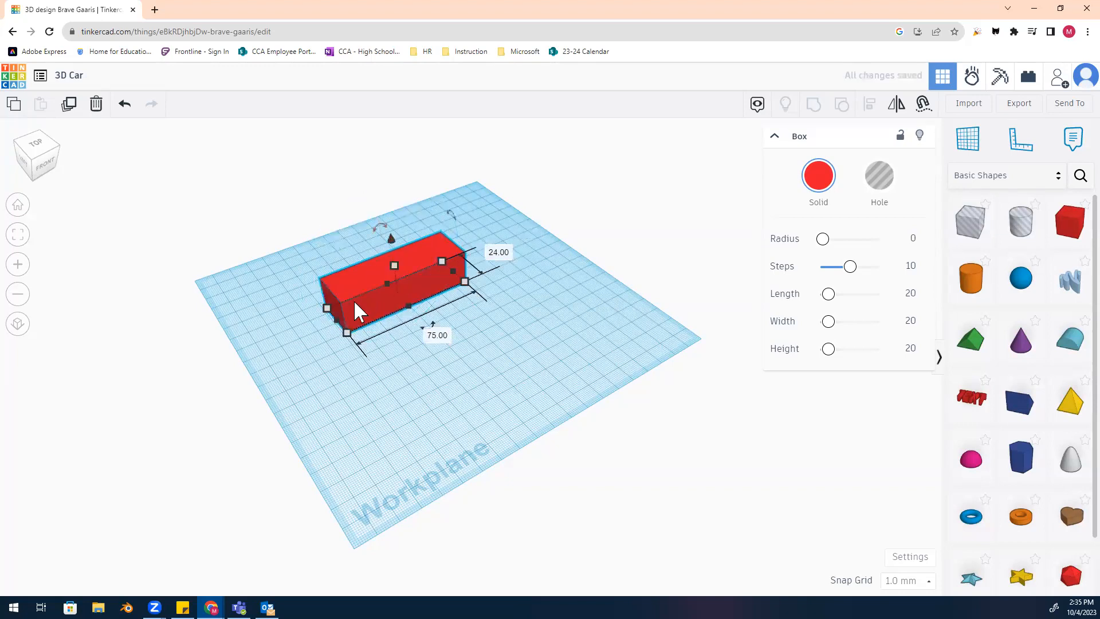
left_click_drag(439, 258, 429, 266)
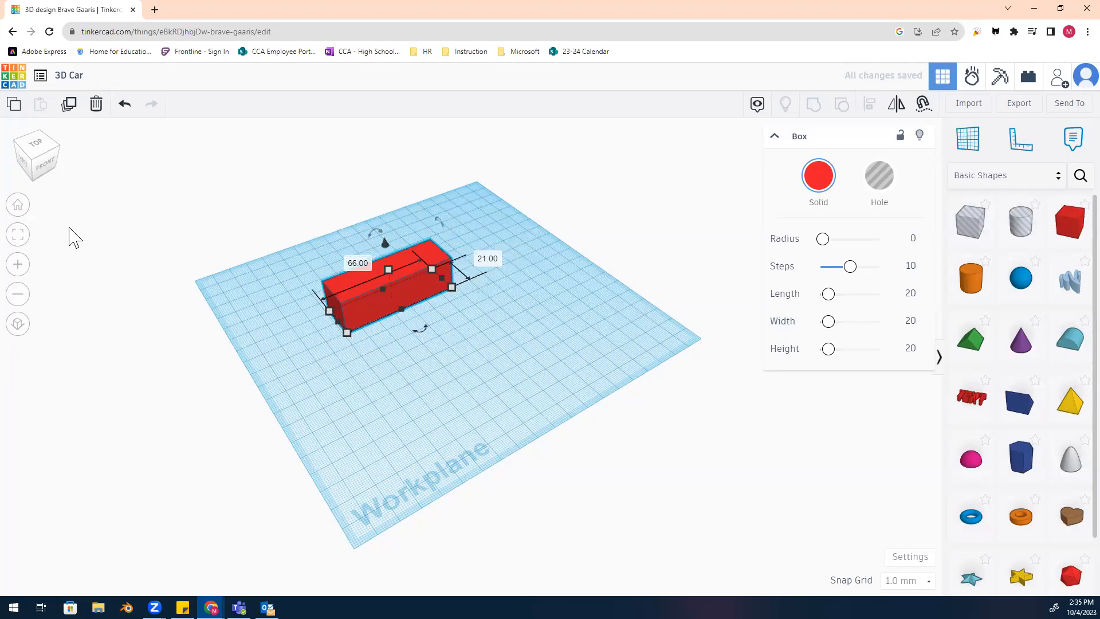
Flatten the box to a height of about 6 mm.
left_click(50, 169)
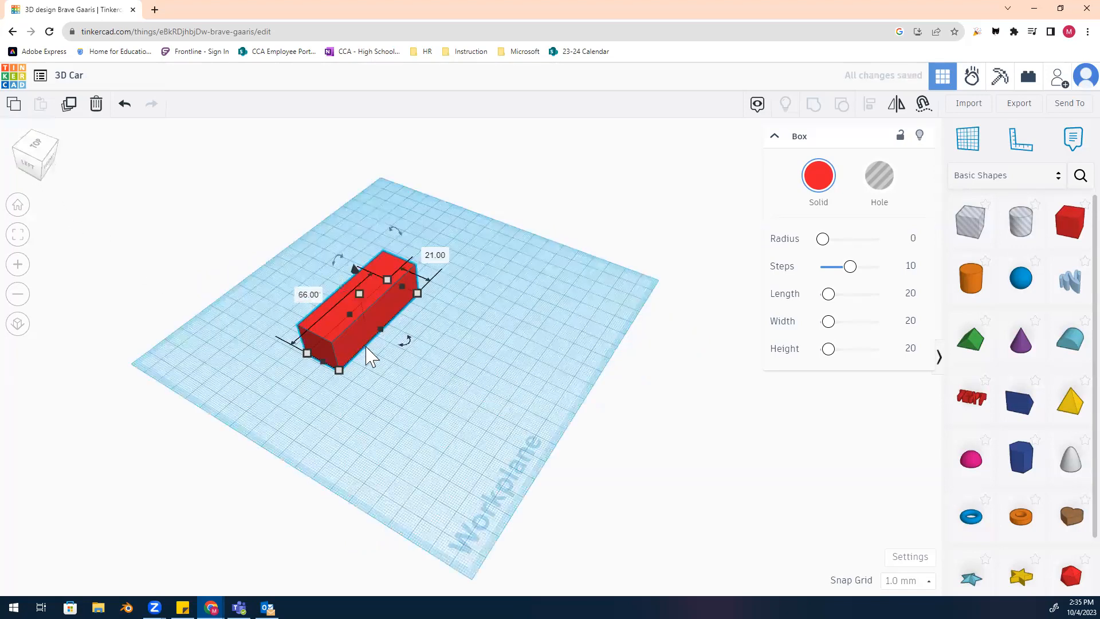
left_click_drag(349, 338, 349, 354)
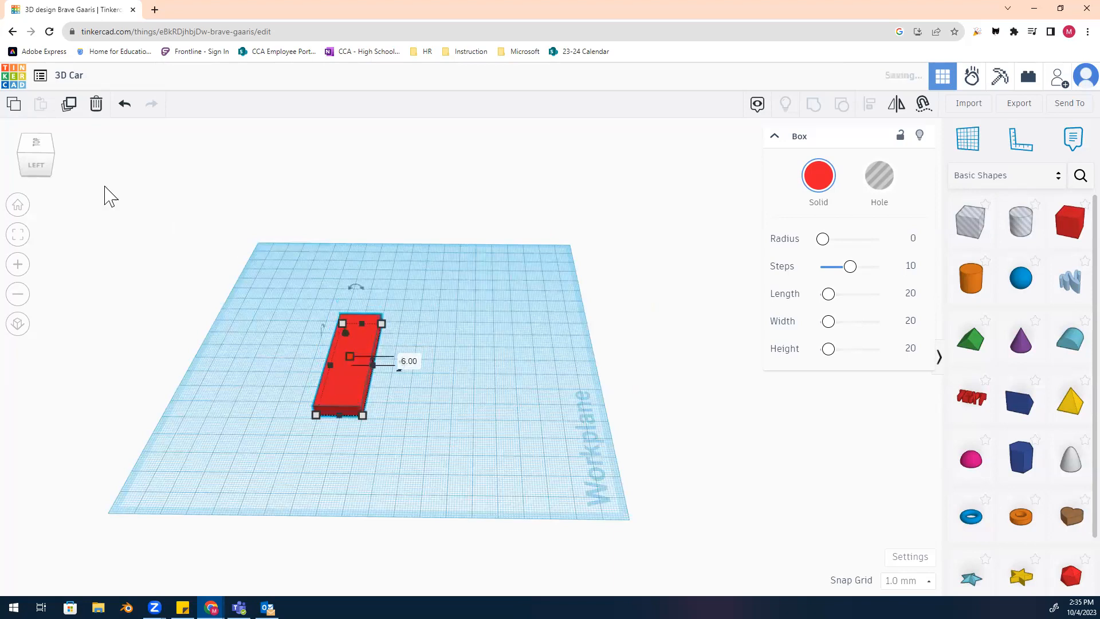
left_click_drag(18, 179, 41, 214)
Round the flat box's edges with a radius of about 5.53.
left_click(420, 303)
left_click(420, 282)
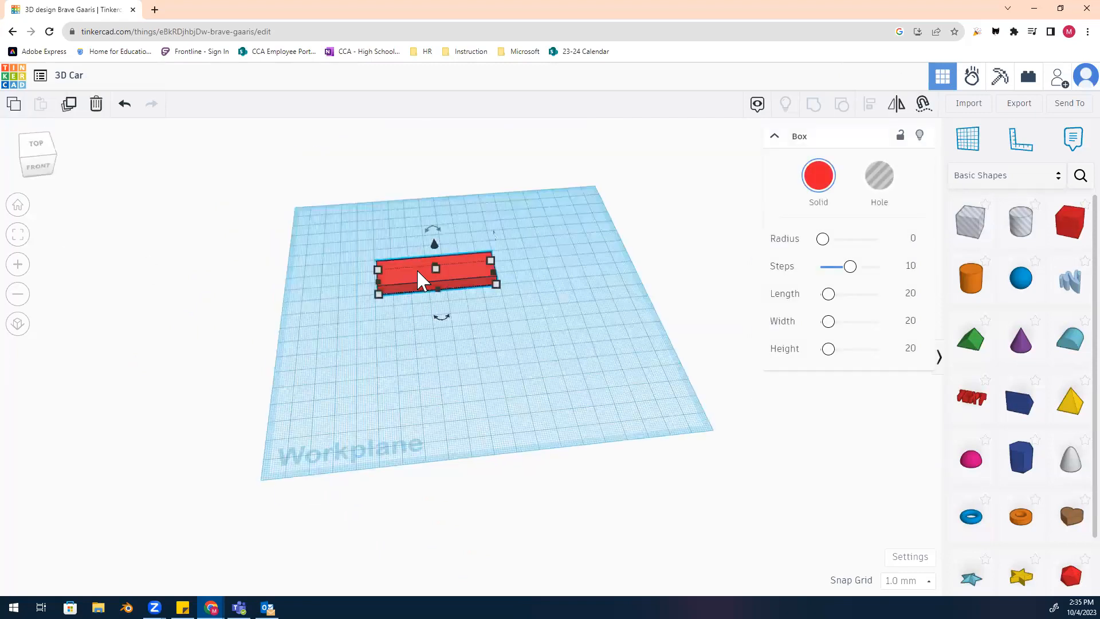
left_click(824, 239)
mouse_move(827, 242)
left_mouse_down()
mouse_move(893, 246)
mouse_move(843, 246)
left_mouse_up()
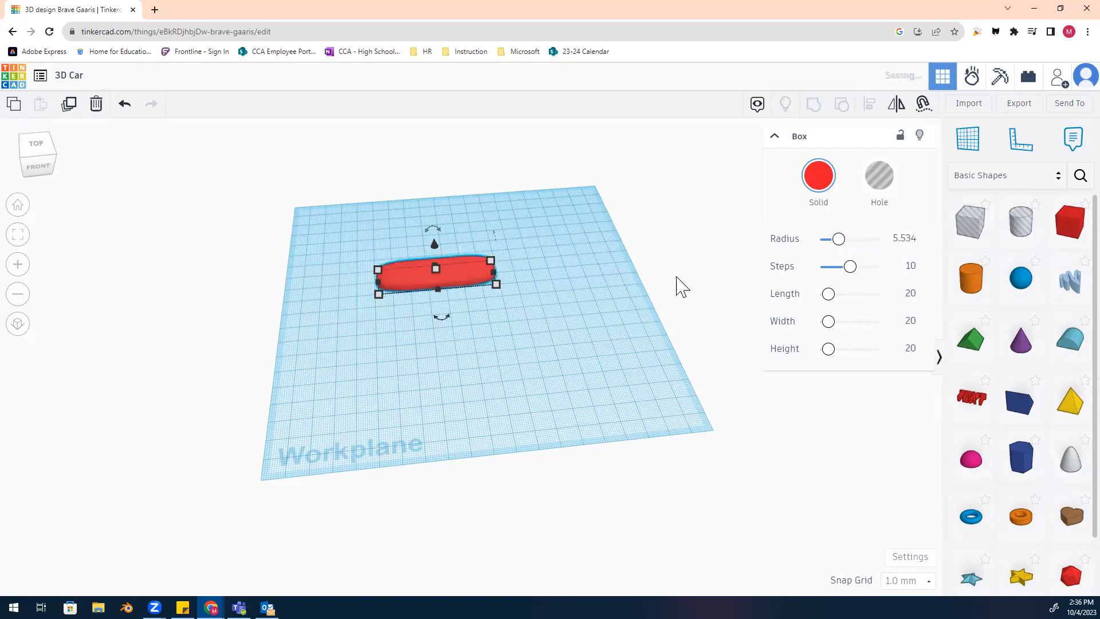
left_click(557, 263)
Duplicate the rounded box and stand the copy upright as a seat back, raised above the original.
left_click_drag(35, 151, 39, 147)
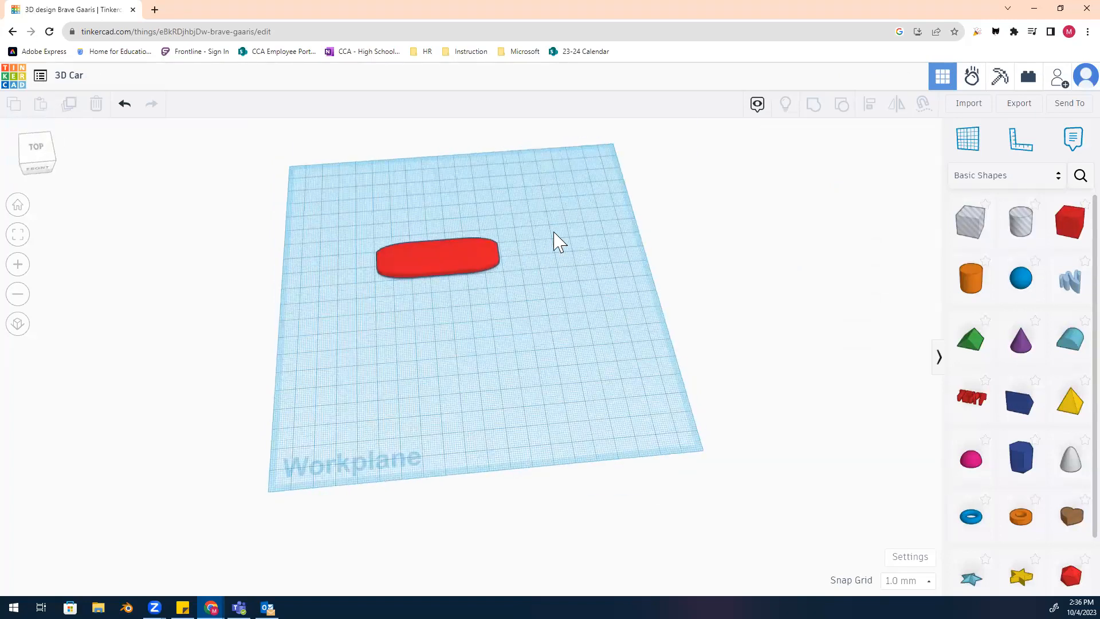
left_click(421, 257)
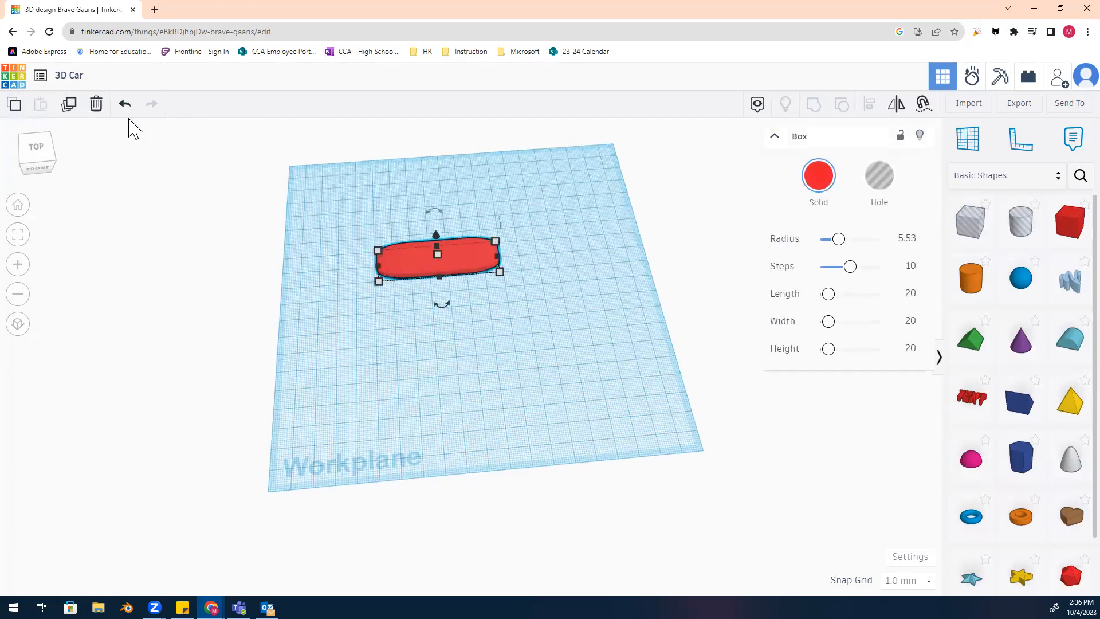
left_click(67, 104)
left_click_drag(41, 158, 49, 161)
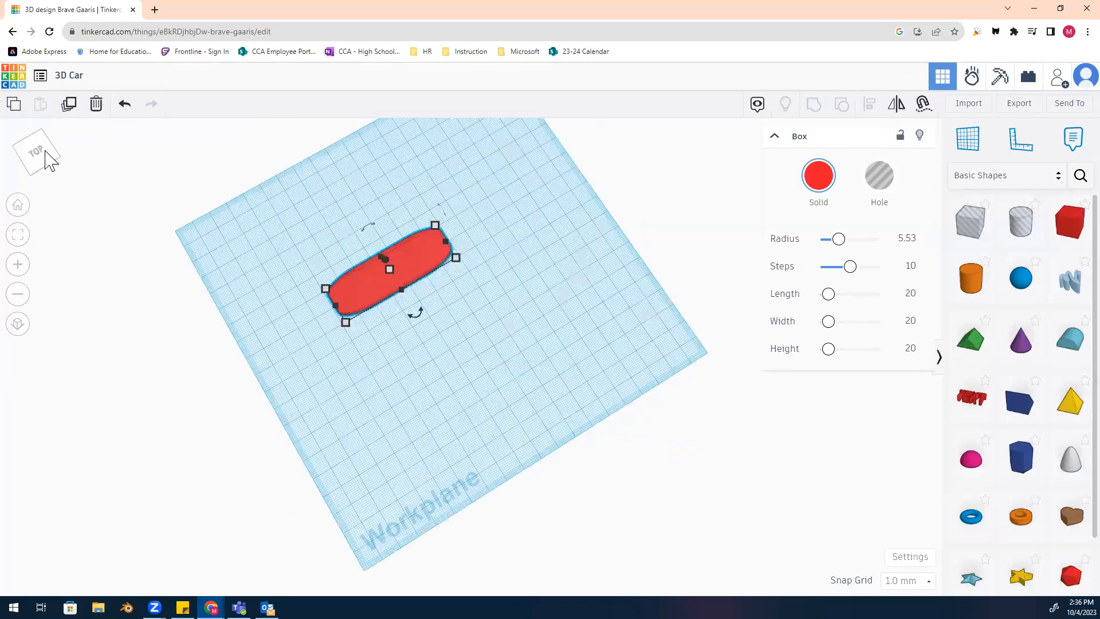
right_click_drag(383, 270, 415, 248)
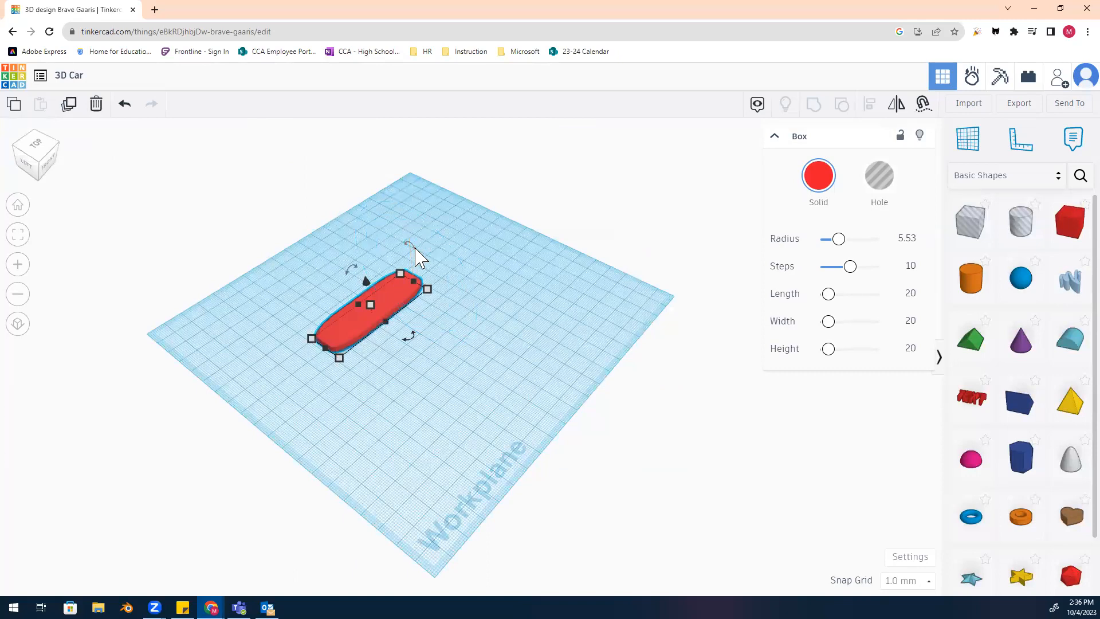
mouse_move(415, 243)
left_click_drag(413, 246, 351, 247)
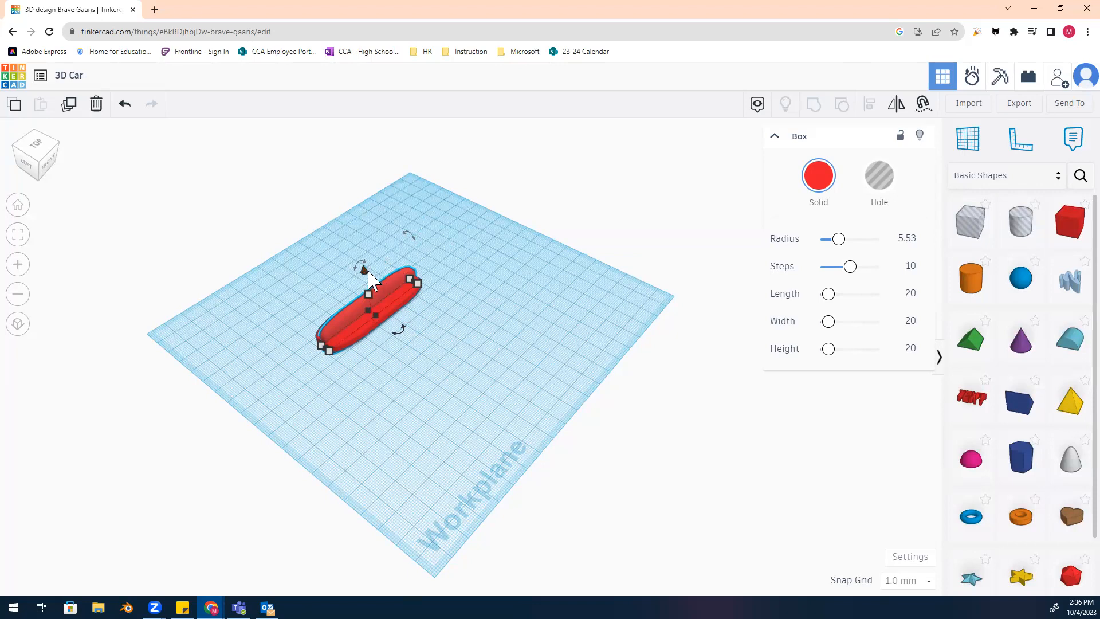
mouse_move(363, 268)
left_mouse_down()
mouse_move(359, 239)
mouse_move(368, 250)
mouse_move(349, 258)
left_mouse_up()
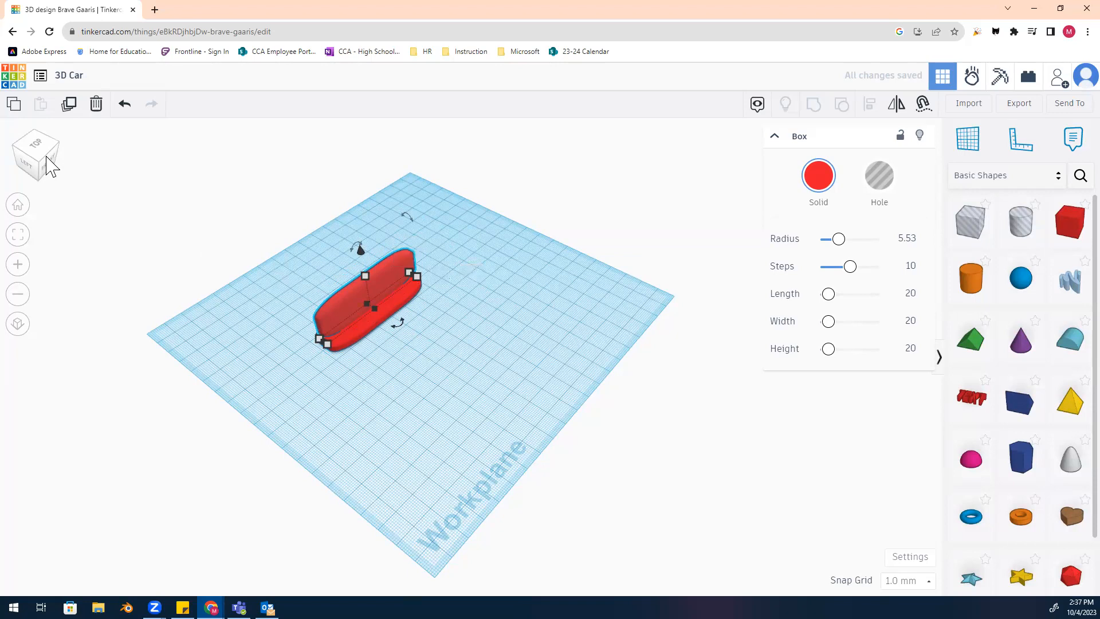
left_click_drag(40, 160, 61, 160)
left_click_drag(339, 304, 338, 304)
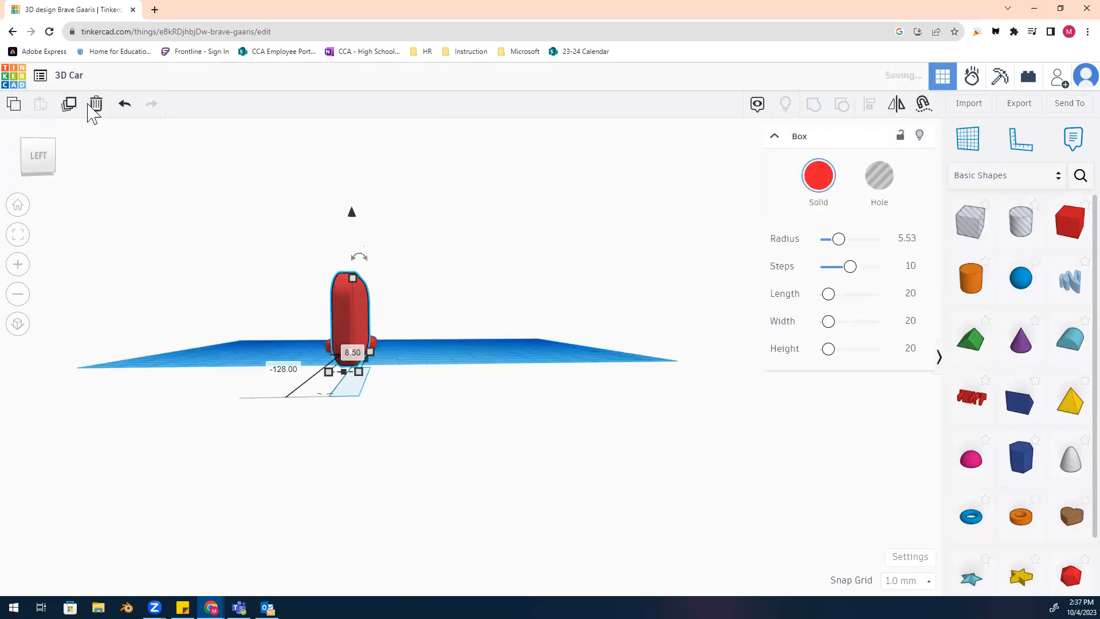
left_click(125, 106)
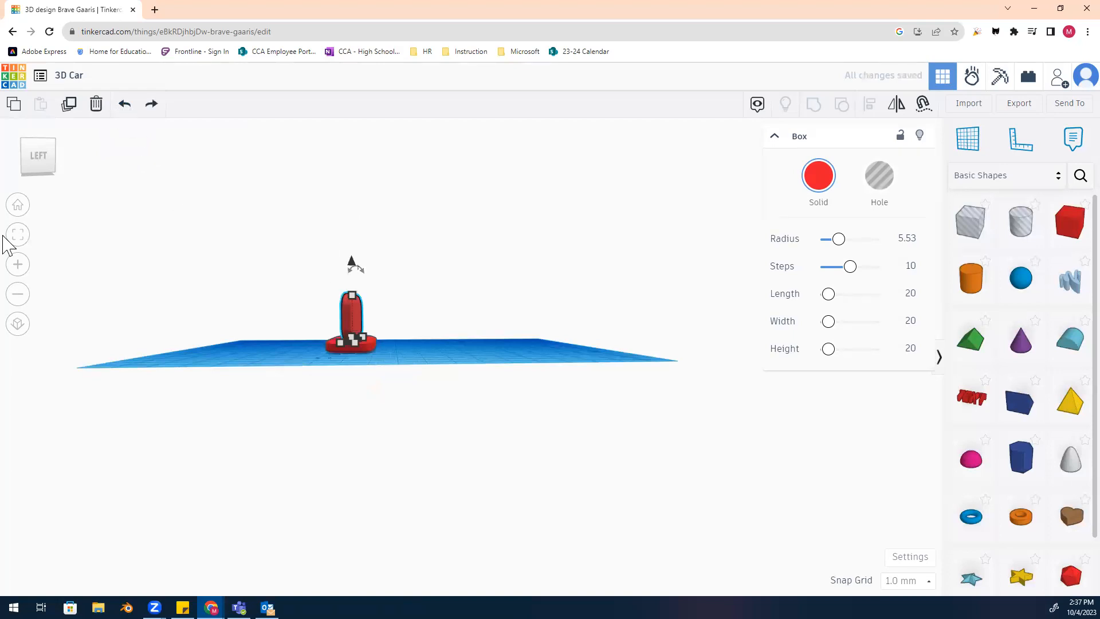
Shift the upright box to the rear edge of the flat seat base.
left_click_drag(42, 159, 42, 161)
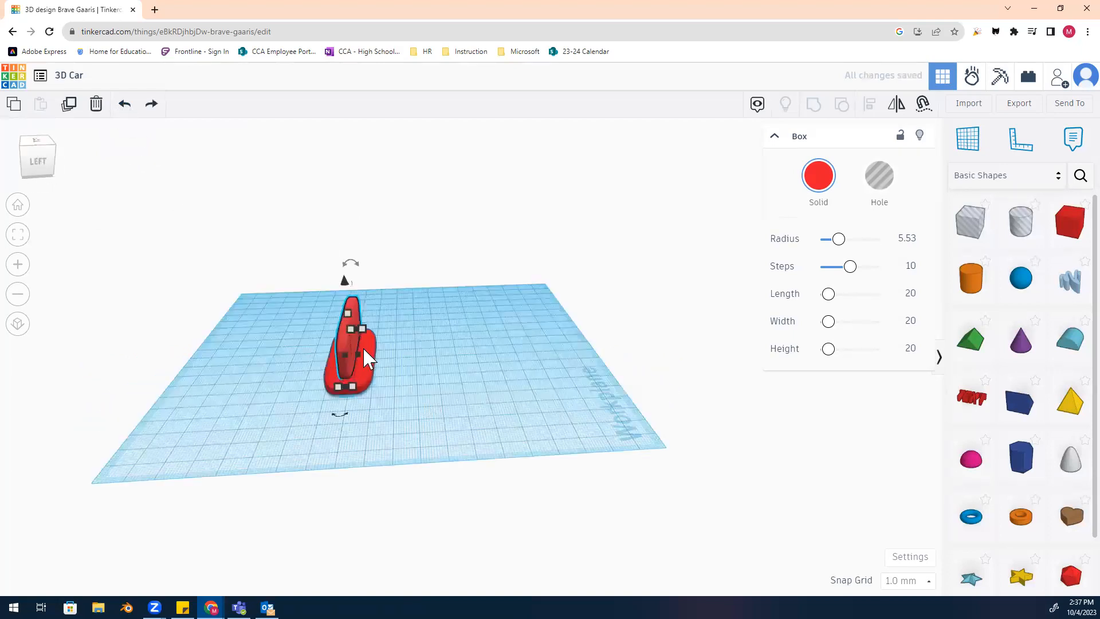
left_click_drag(349, 338, 336, 339)
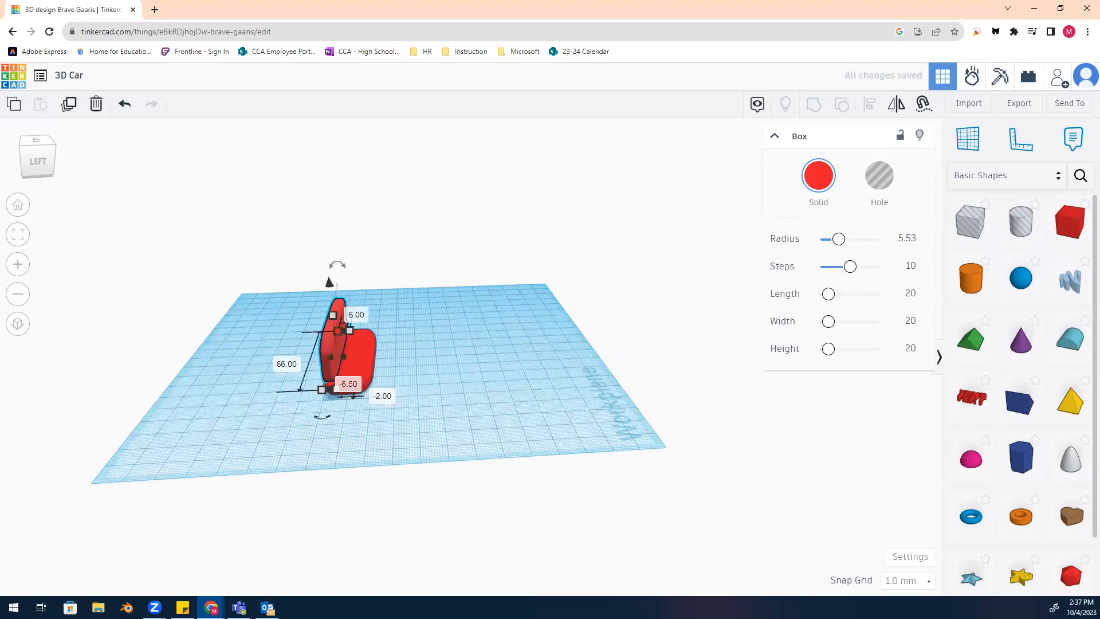
mouse_move(40, 163)
left_mouse_down()
mouse_move(1, 163)
mouse_move(63, 165)
mouse_move(34, 166)
left_mouse_up()
left_click(462, 360)
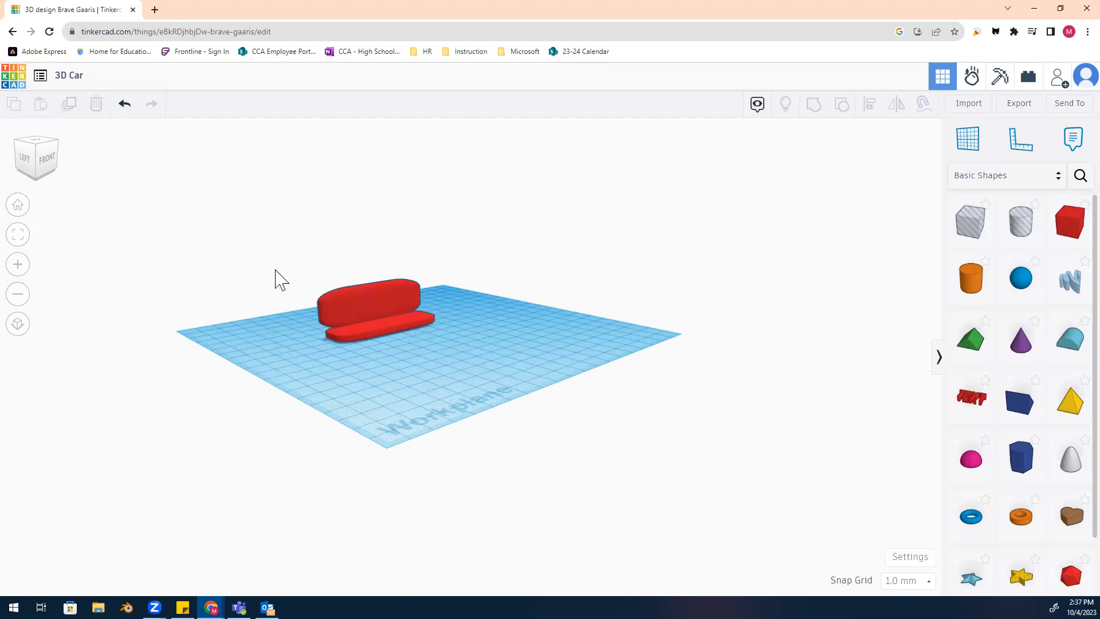
Place a duplicate of the two-piece bench seat in front of it and narrow the duplicate to about 28 mm wide.
left_click_drag(50, 167, 46, 175)
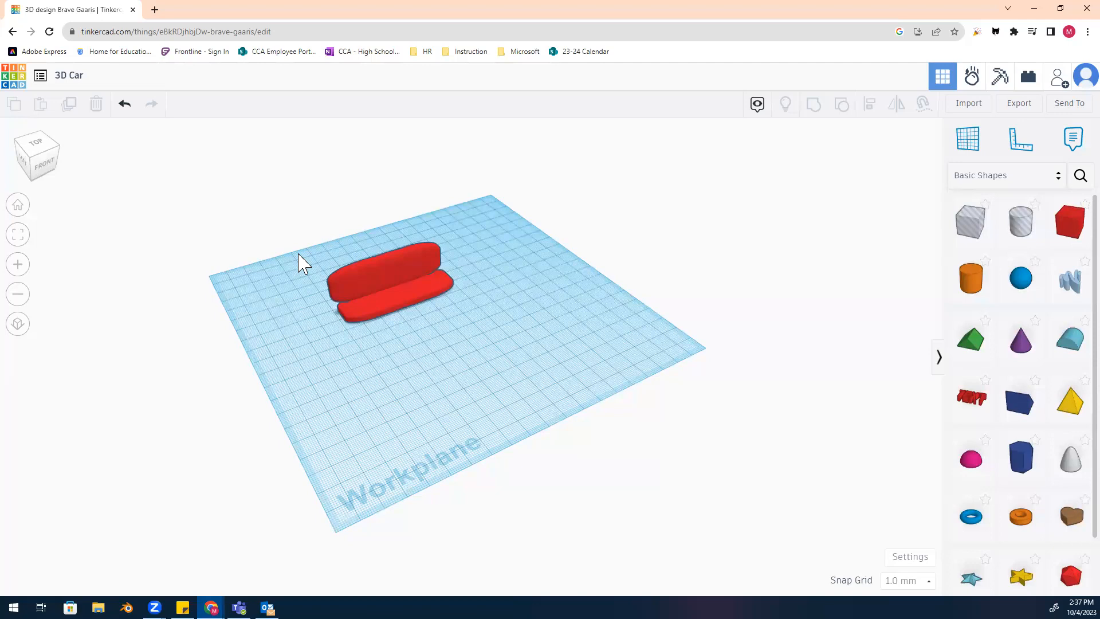
left_click_drag(299, 253, 483, 321)
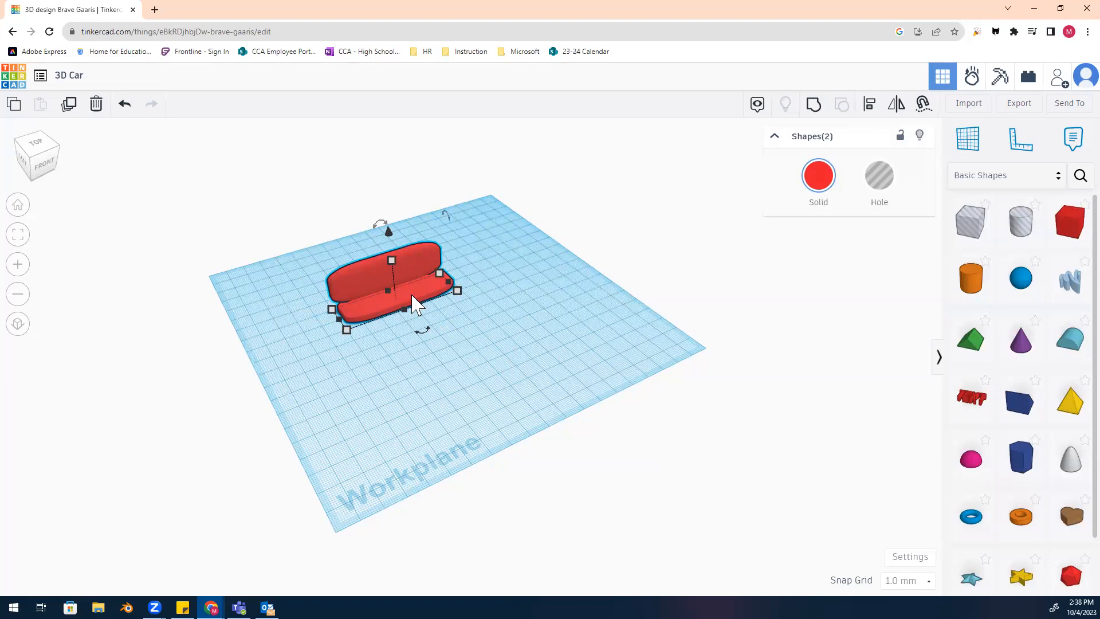
left_click(69, 108)
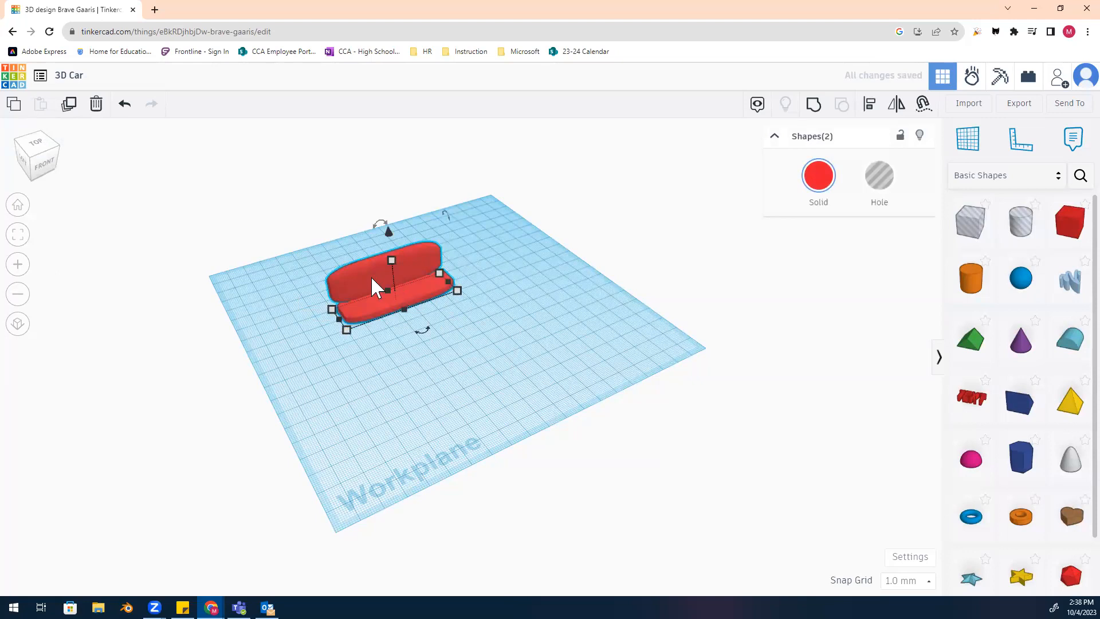
left_click_drag(370, 276, 398, 316)
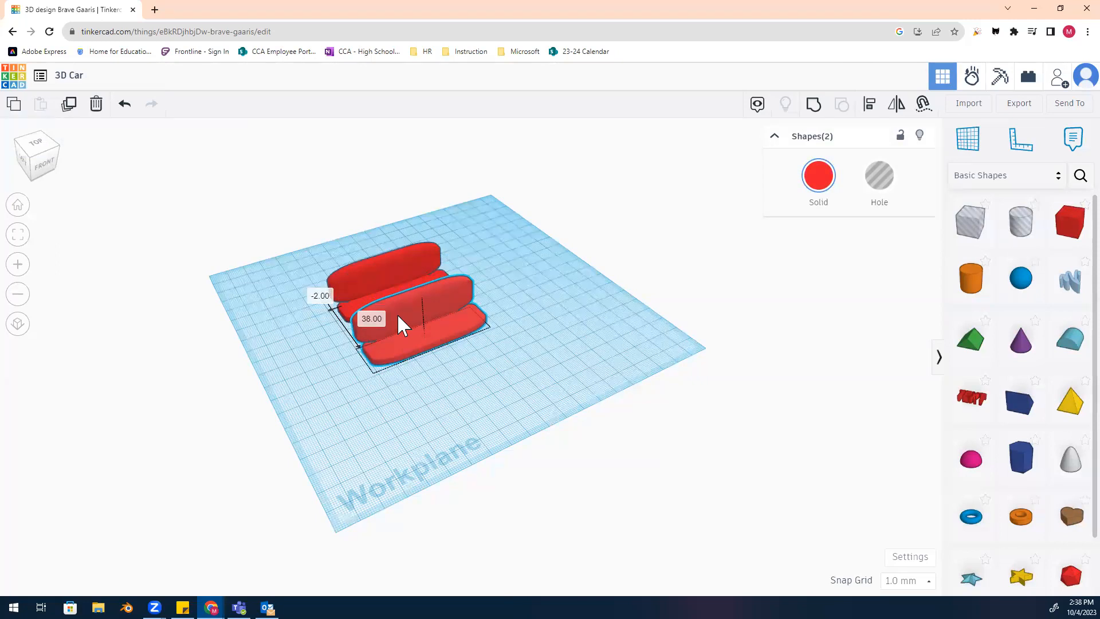
left_click_drag(398, 315, 406, 315)
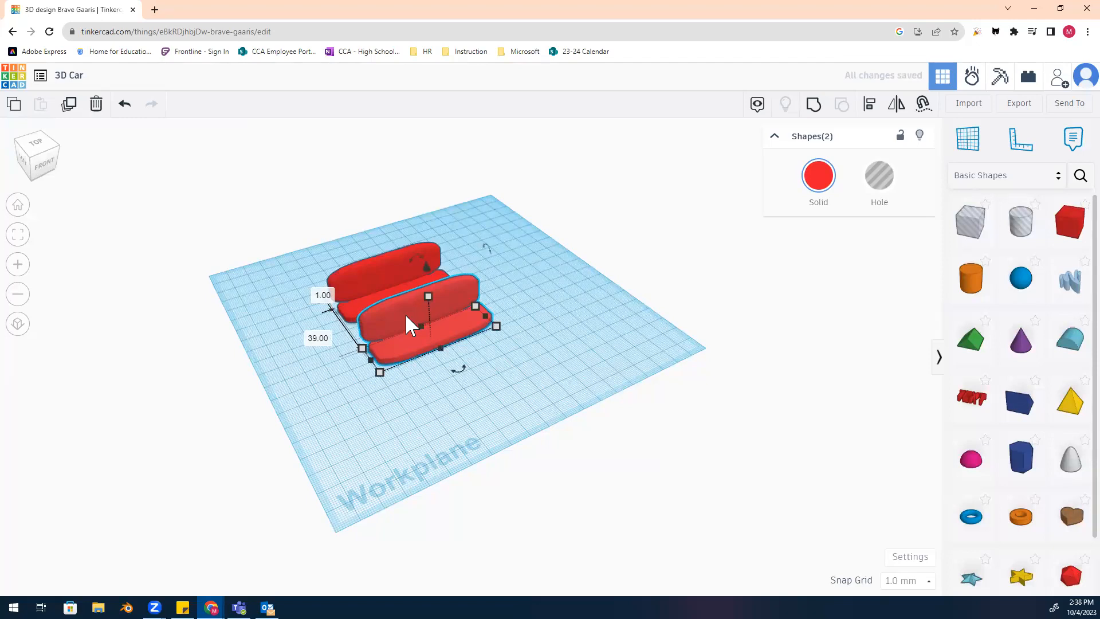
left_click_drag(407, 316, 406, 311)
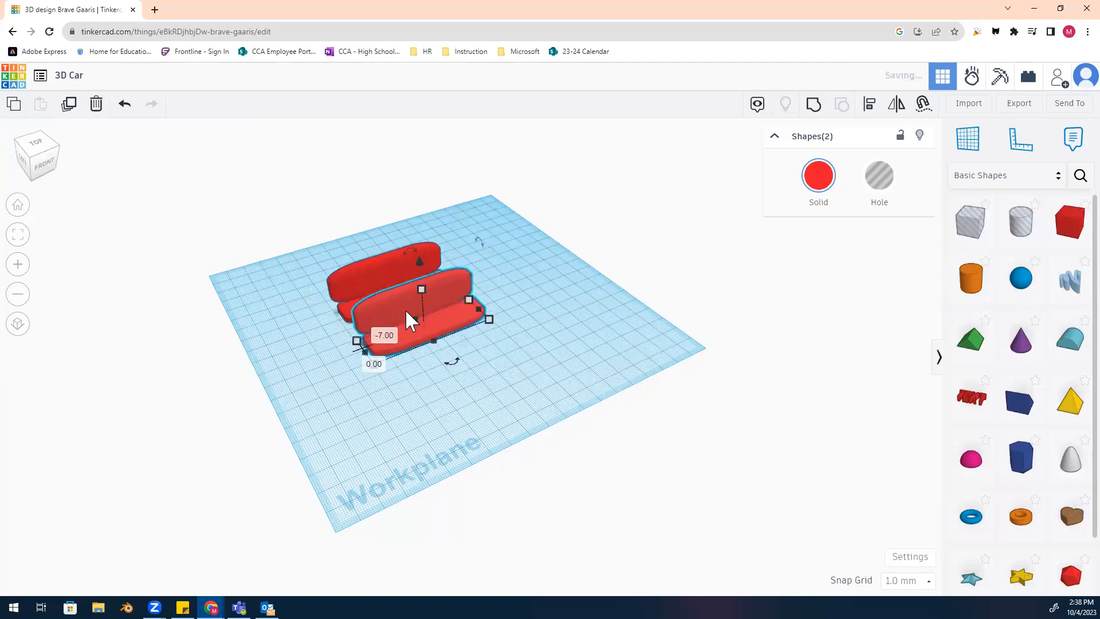
left_click_drag(490, 320, 434, 355)
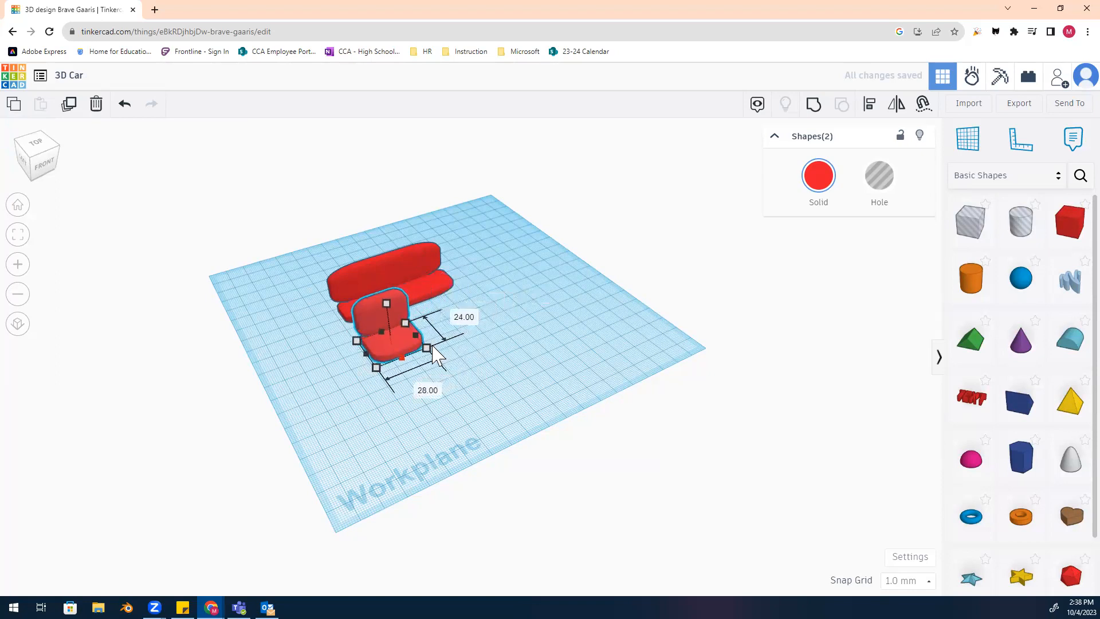
left_click(494, 354)
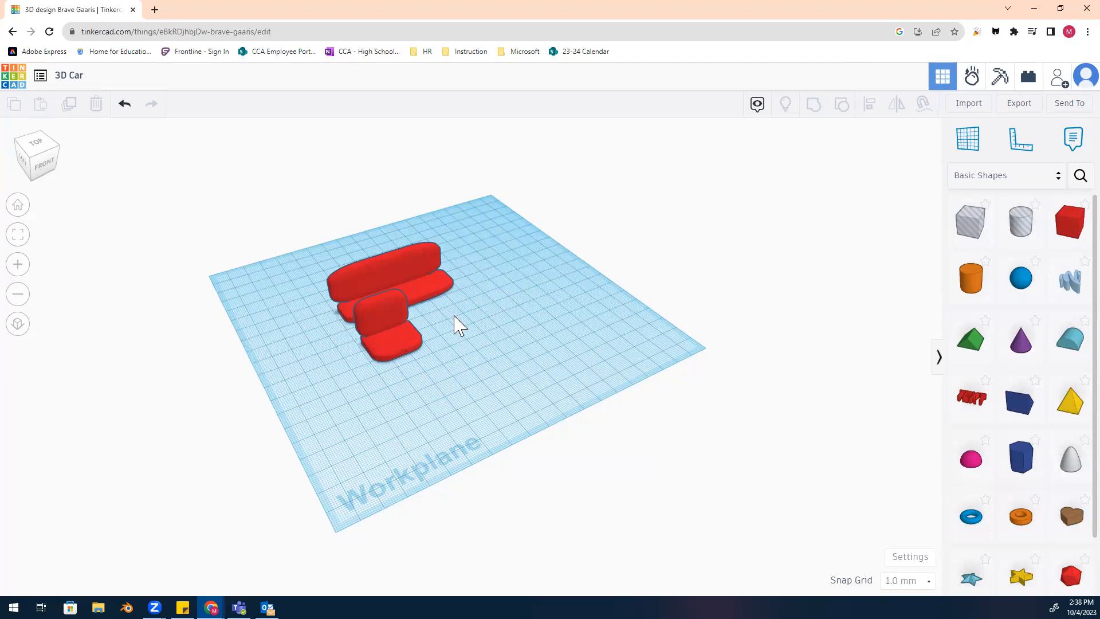
Duplicate the narrow front seat and place the copy beside it, leaving a gap between the two.
left_click(343, 327)
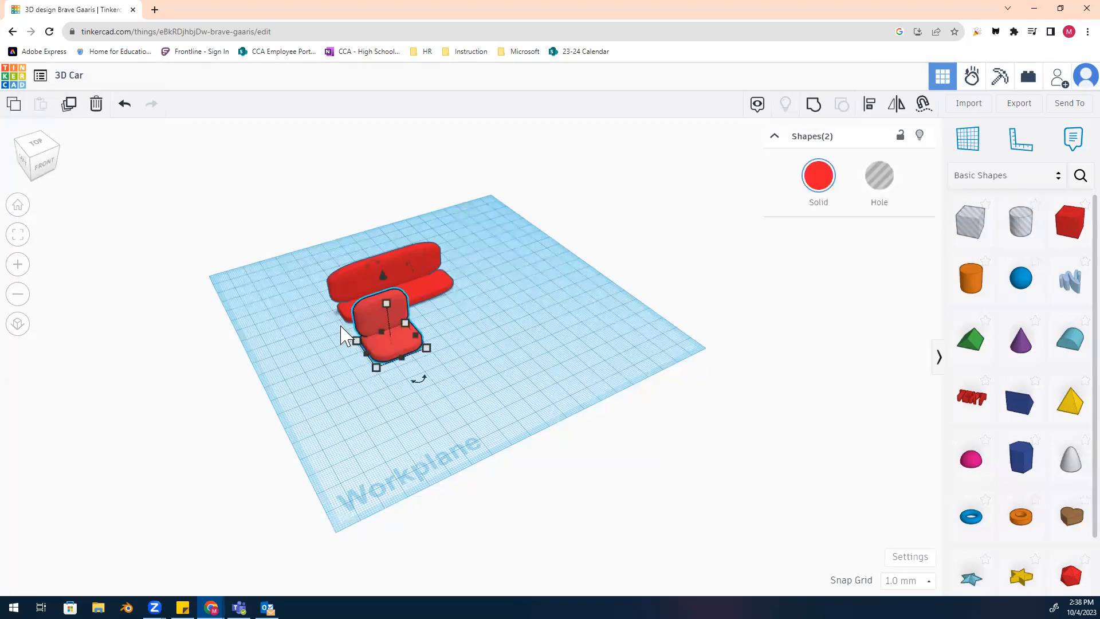
left_click(70, 107)
left_click_drag(393, 337, 455, 311)
left_click_drag(47, 157, 21, 173)
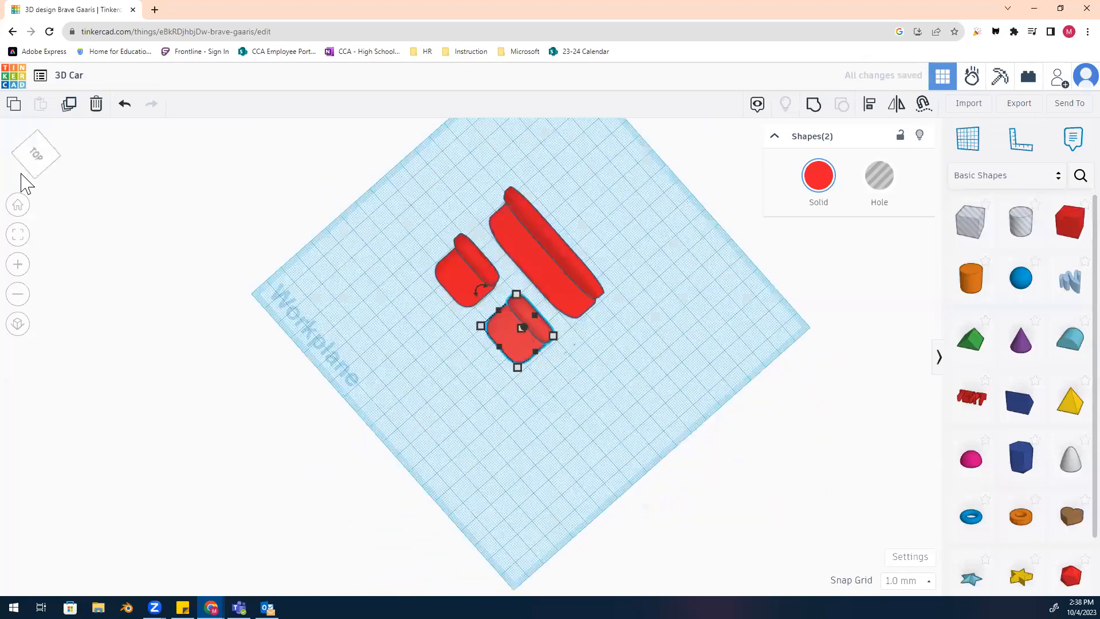
left_click(33, 172)
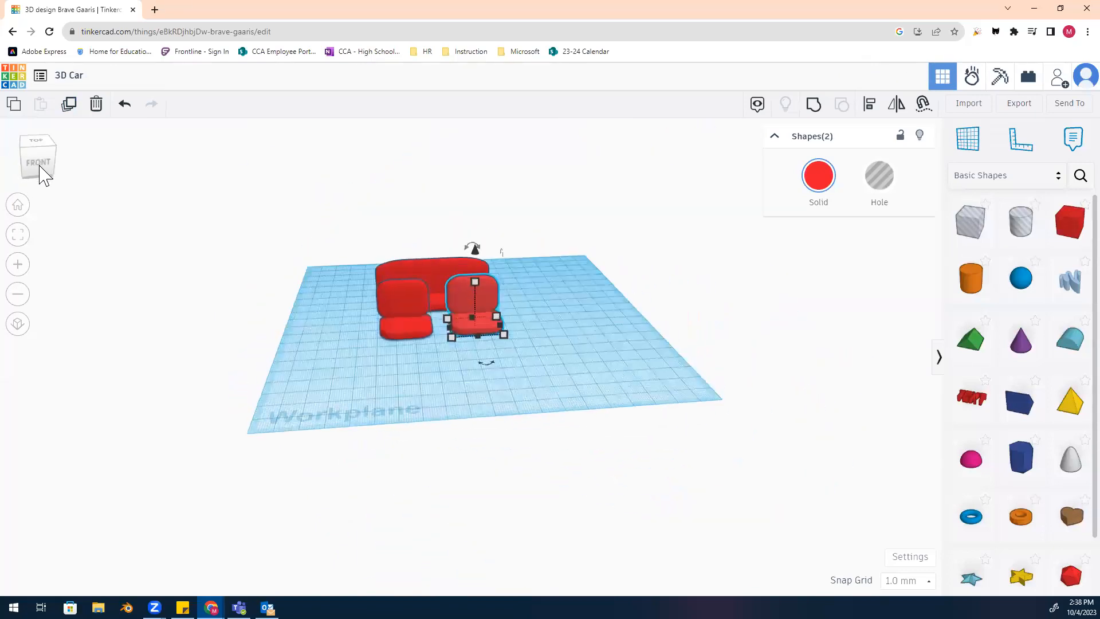
left_click(538, 395)
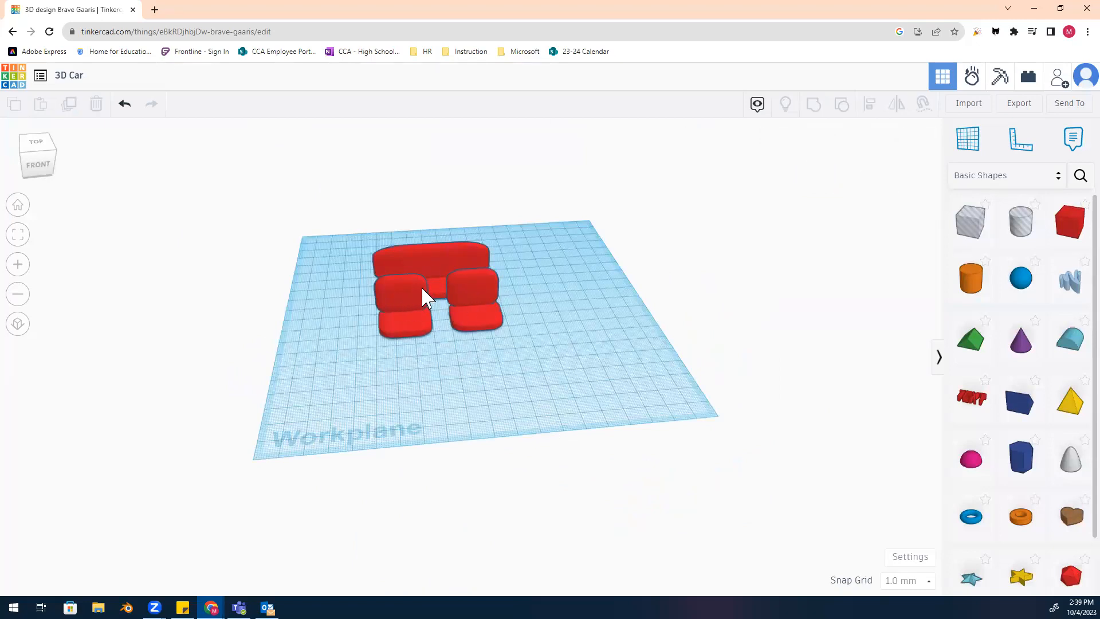
Recolour all six shapes of the bench and the two front seats with the orange preset.
left_click(424, 259)
left_click_drag(340, 257, 527, 343)
left_click(818, 176)
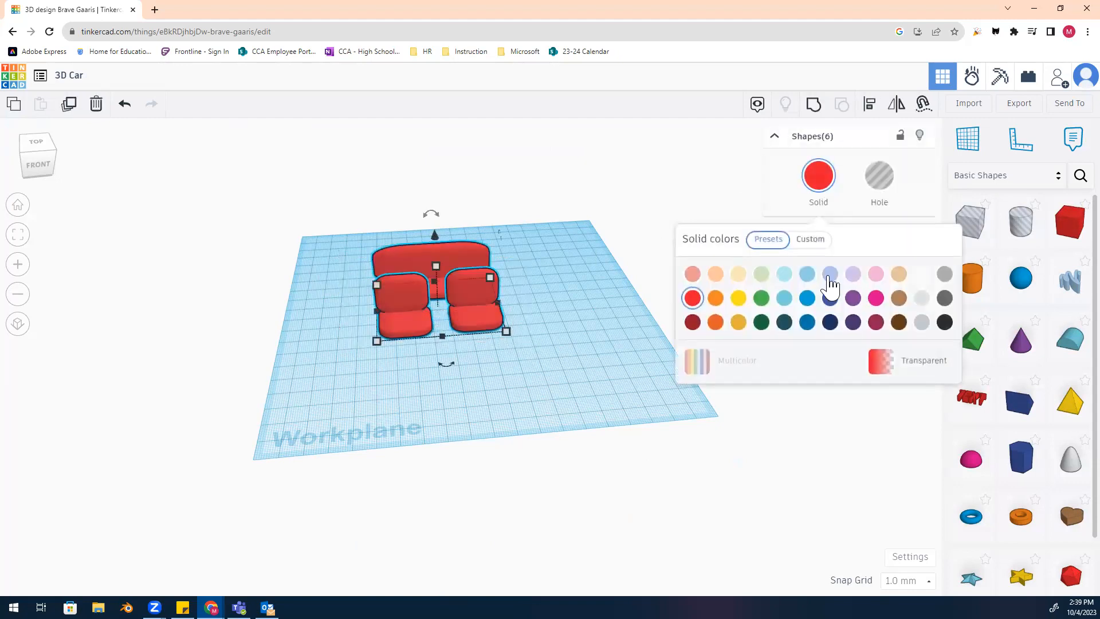
left_click(716, 299)
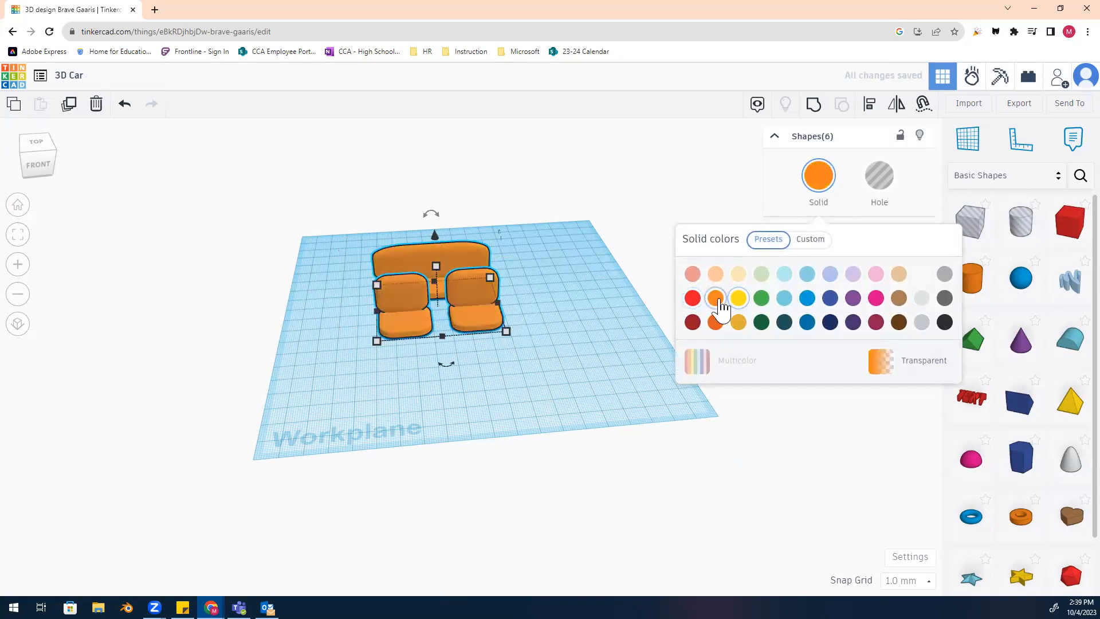
left_click(592, 356)
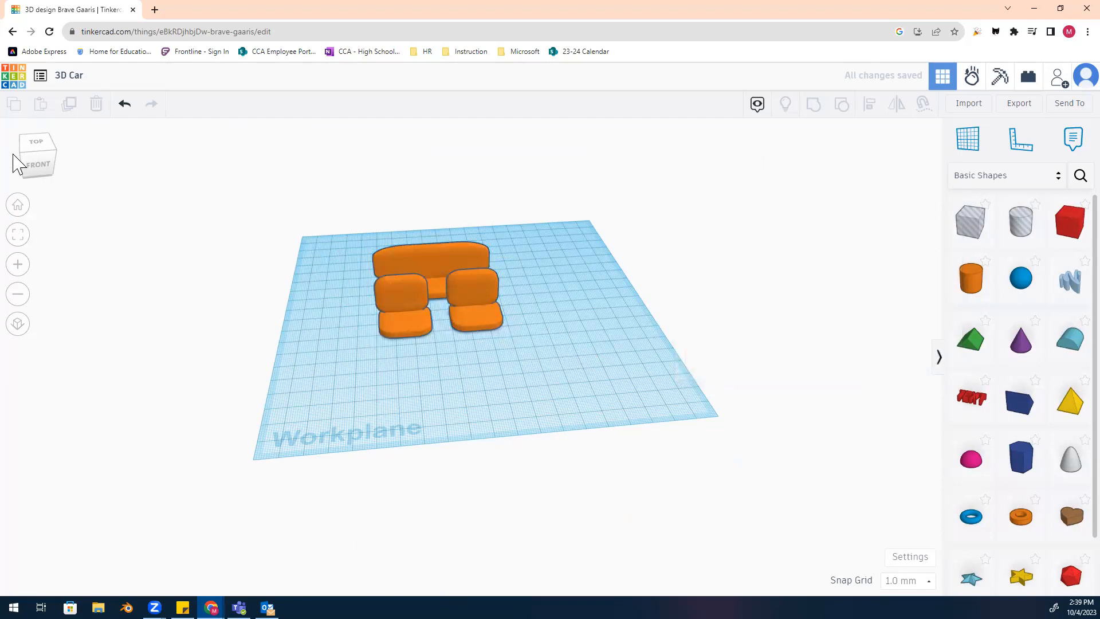
left_click_drag(54, 172, 78, 167)
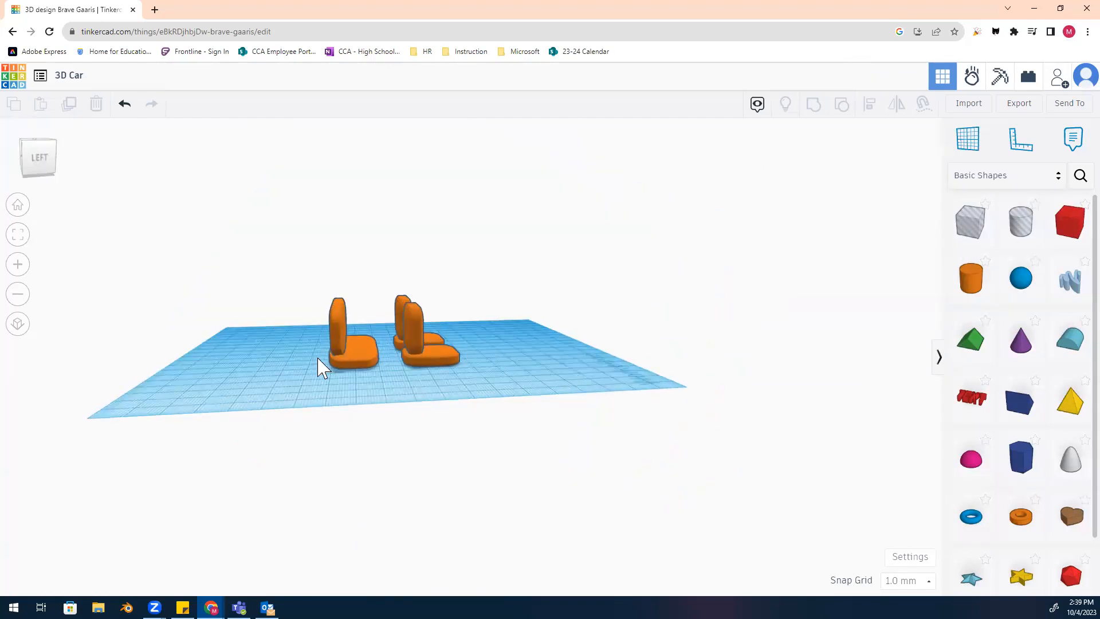
Raise all six shapes of the bench and the two front seats together to 10 mm above the workplane.
left_click_drag(276, 252, 484, 388)
left_click_drag(386, 268, 382, 245)
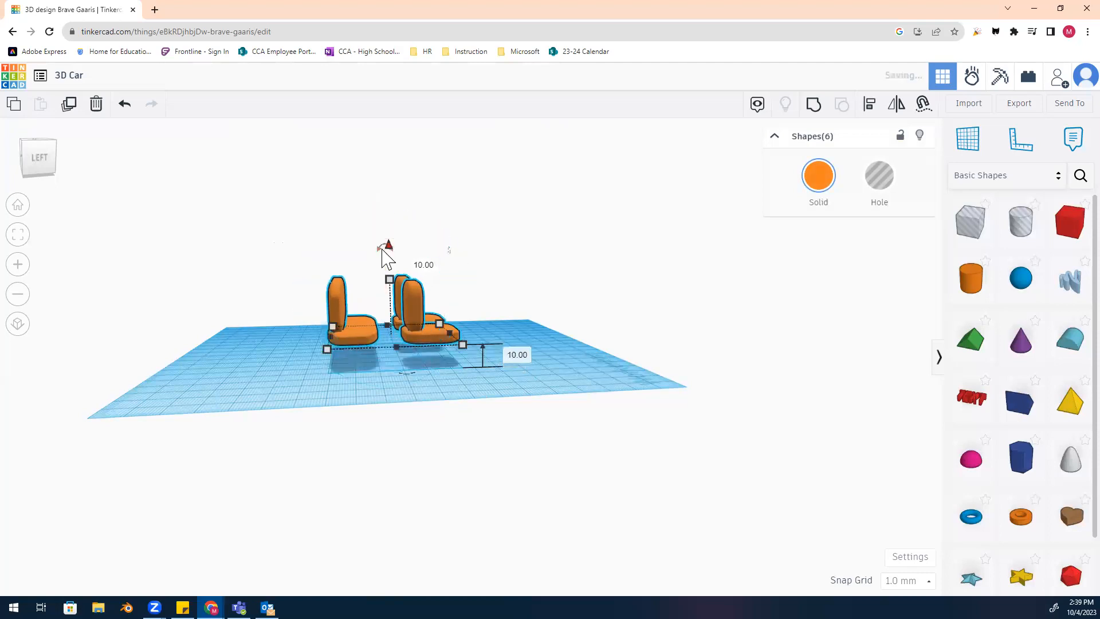
left_click_drag(44, 166, 17, 172)
left_click(459, 388)
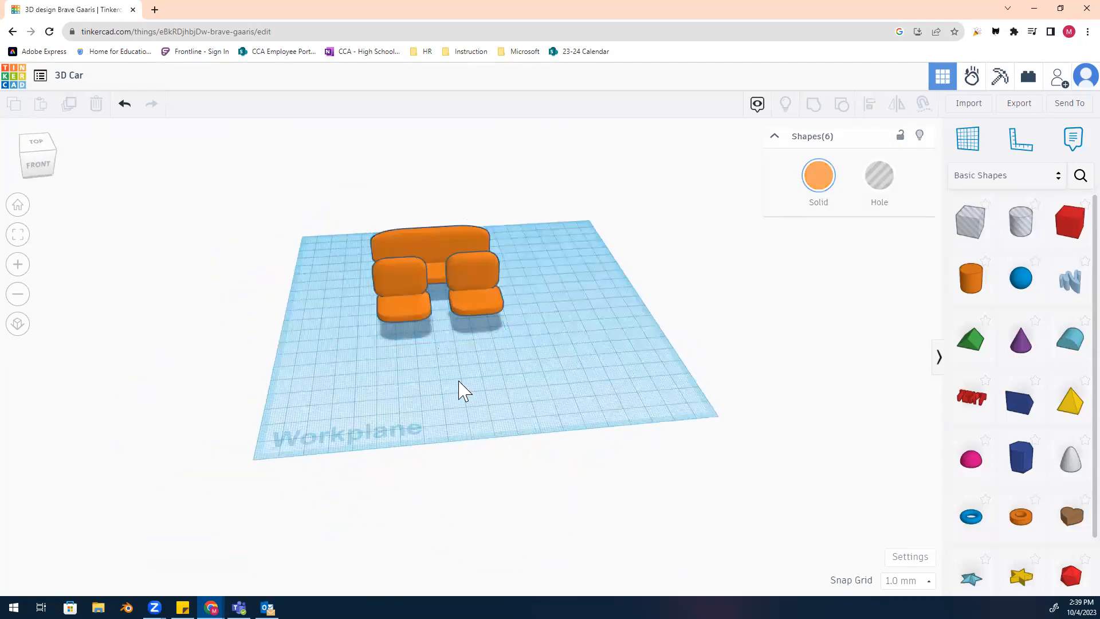
Place a torus on the workplane just in front of the right-hand front seat as the steering wheel.
left_click(54, 167)
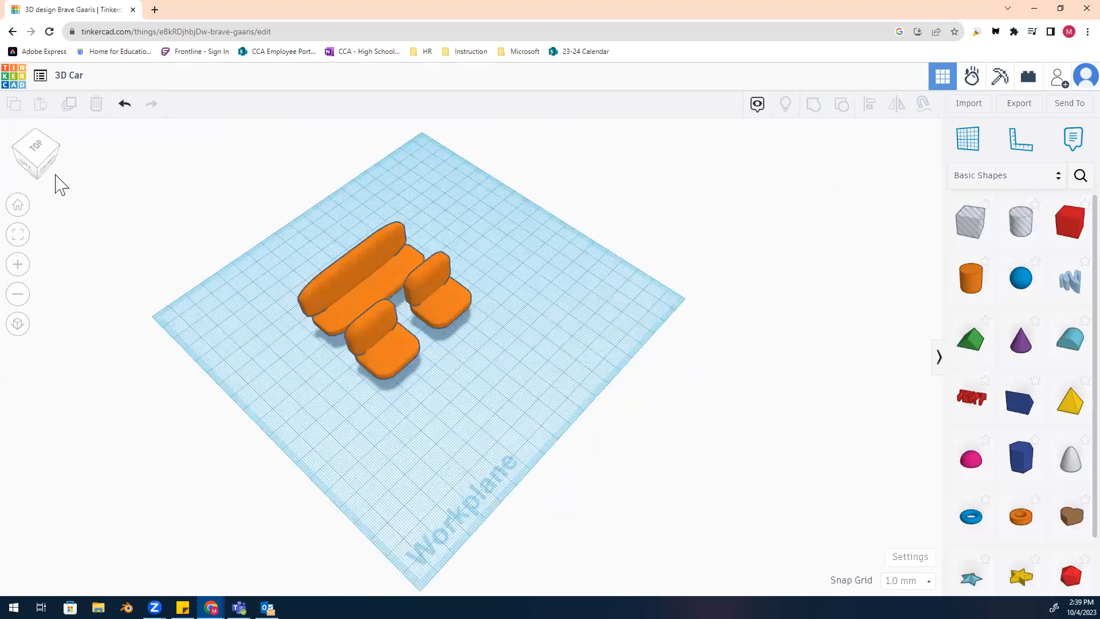
left_click(50, 166)
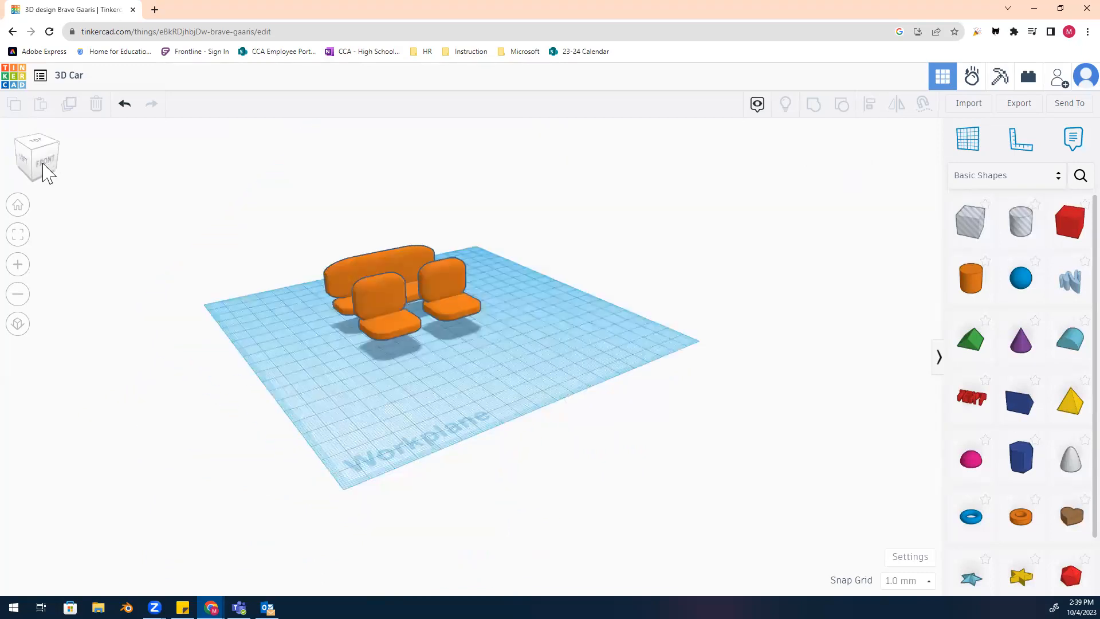
left_click(48, 175)
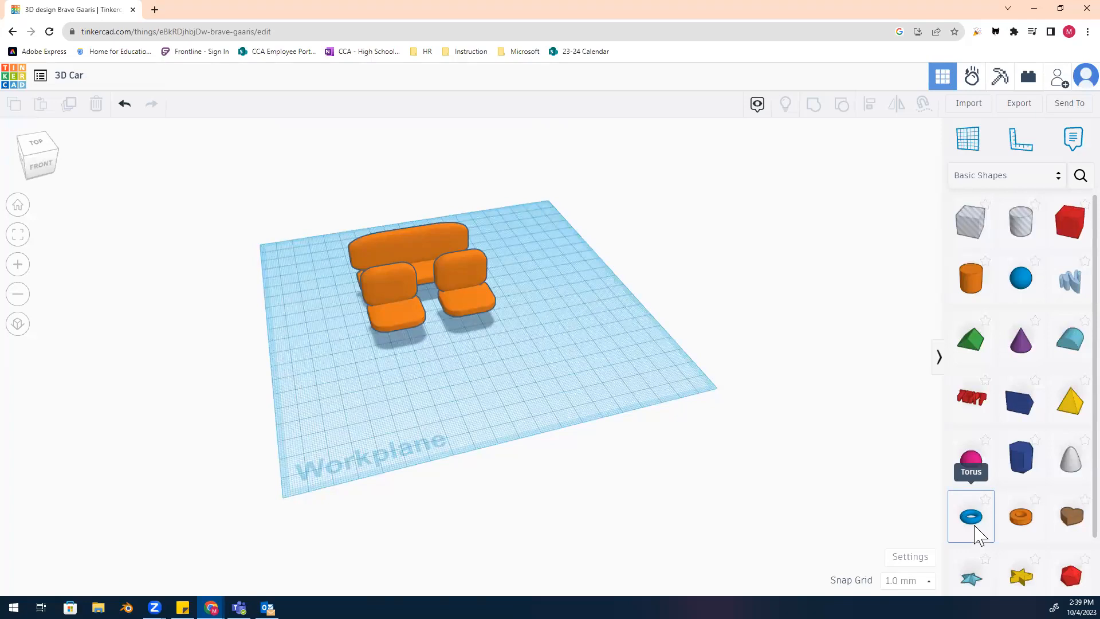
left_click_drag(974, 529, 485, 342)
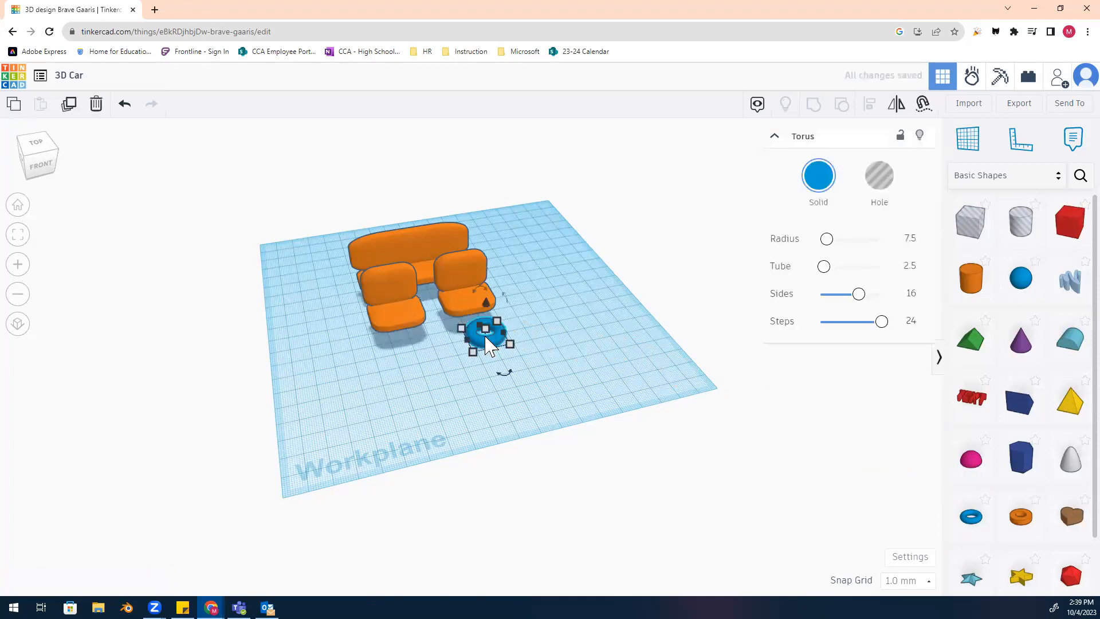
Raise the torus steering wheel to 22 mm above the workplane and tilt it 45° so that it faces the front seat.
mouse_move(20, 162)
left_mouse_down()
mouse_move(0, 153)
mouse_move(7, 164)
left_mouse_up()
left_click(486, 345)
left_click_drag(485, 314, 484, 267)
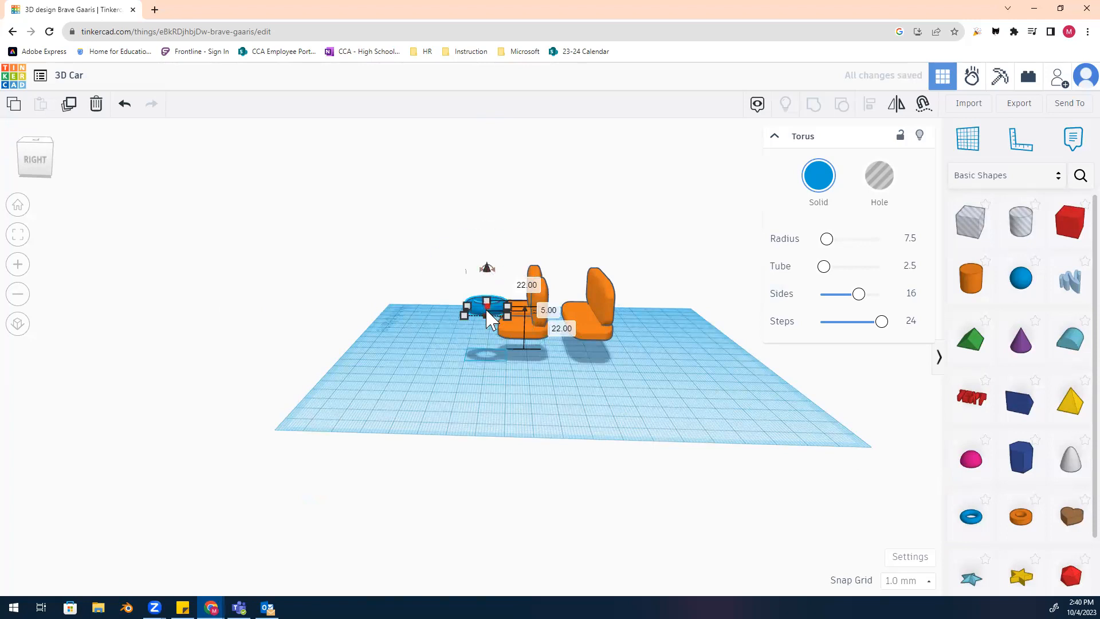
left_click_drag(496, 270, 511, 297)
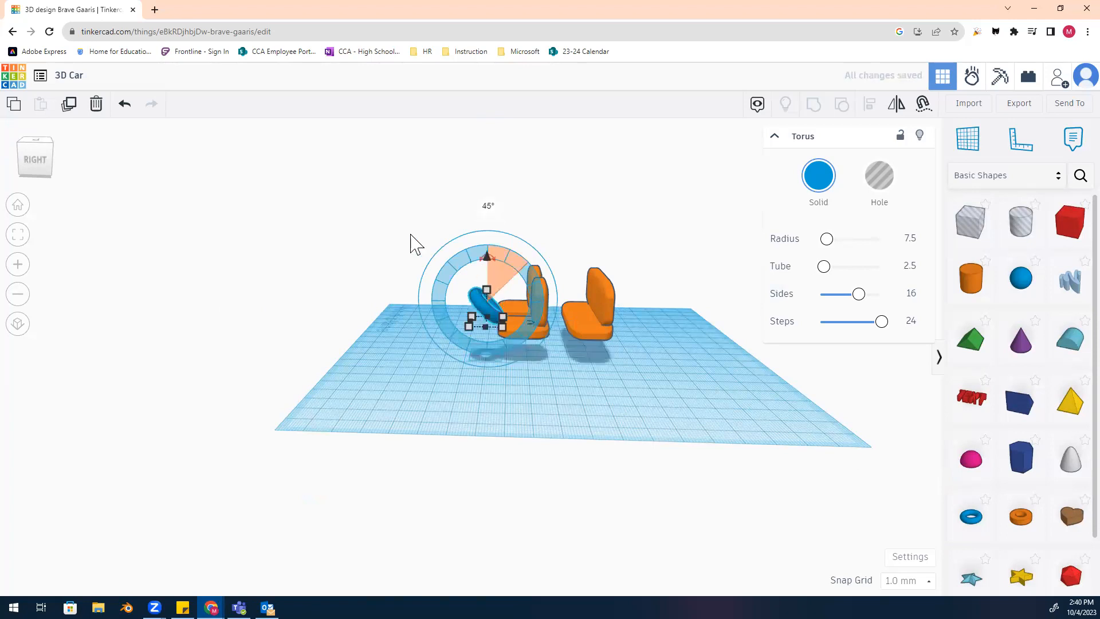
left_click(292, 235)
left_click_drag(41, 172, 476, 372)
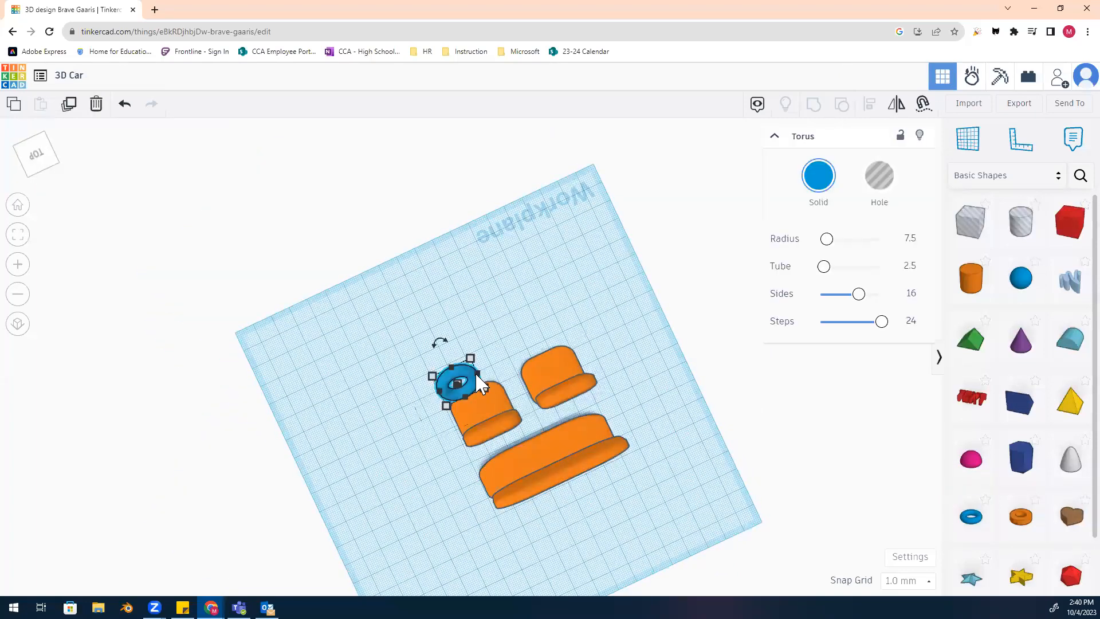
left_click(361, 327)
left_click(39, 172)
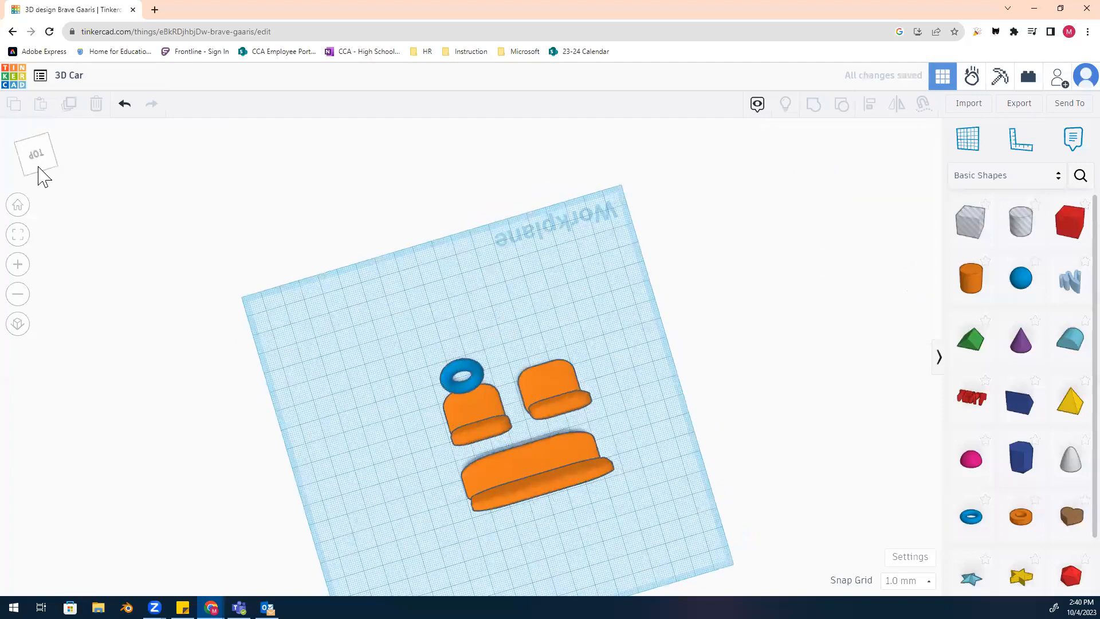
mouse_move(16, 155)
left_mouse_down()
mouse_move(0, 171)
mouse_move(7, 157)
left_mouse_up()
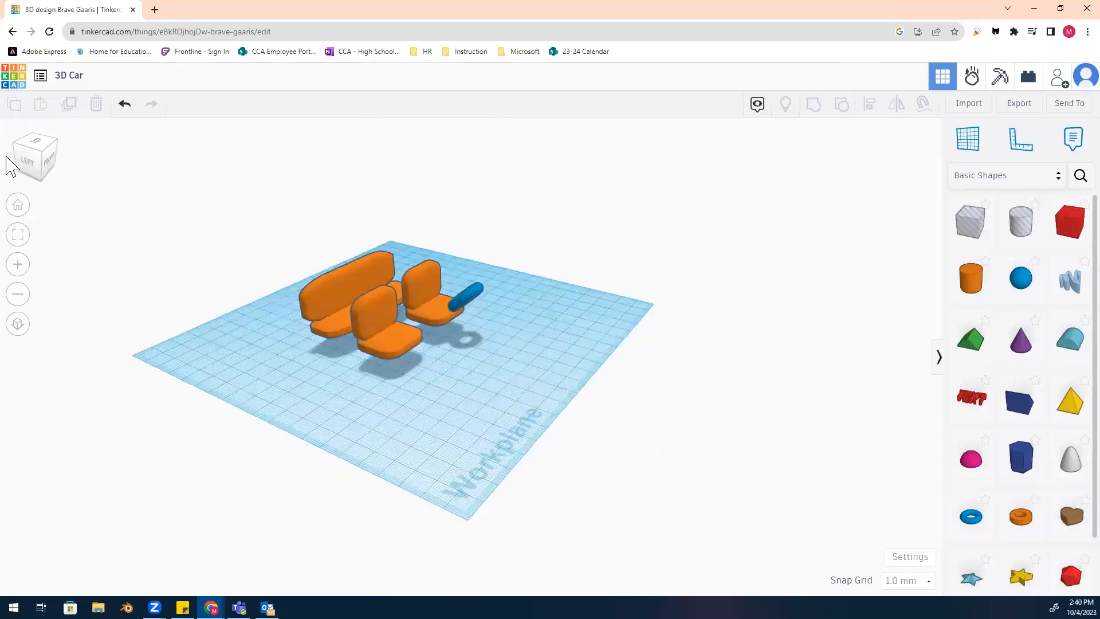